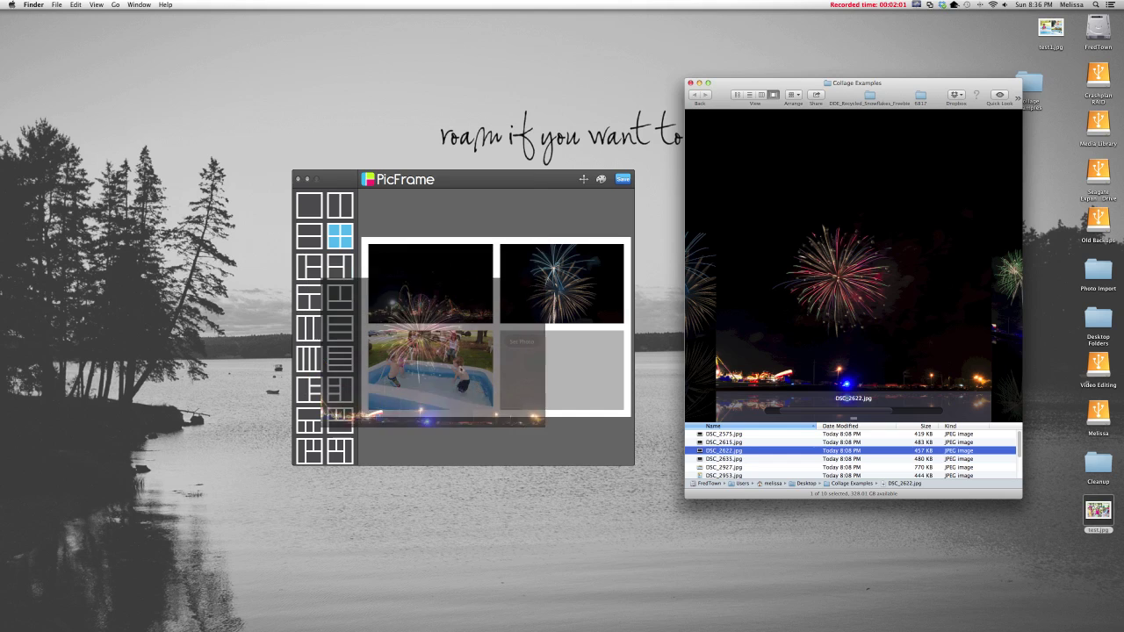
Step: Fill the last empty frame with DSC_2635.jpg and change the collage to a square format
click(1003, 301)
drag(884, 317, 589, 364)
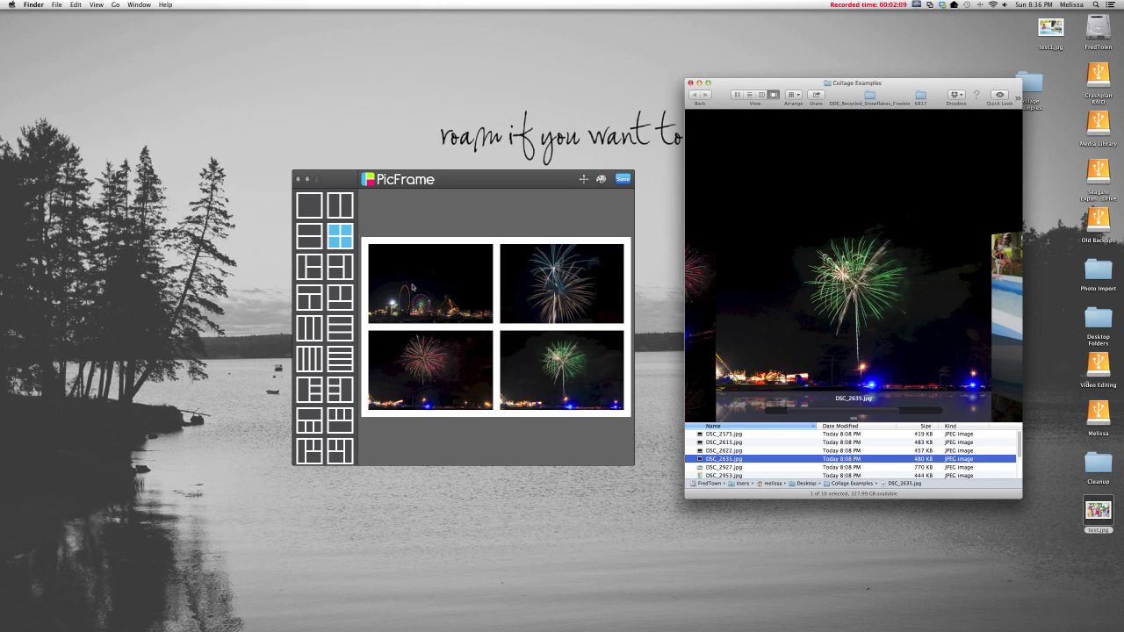
click(587, 180)
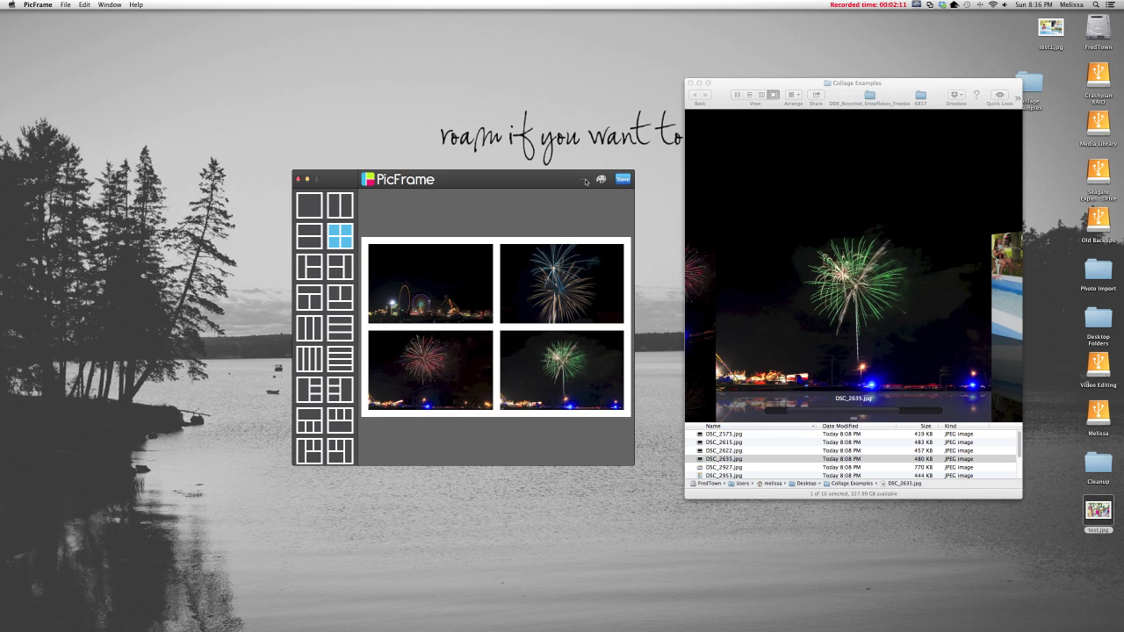
click(584, 179)
click(525, 208)
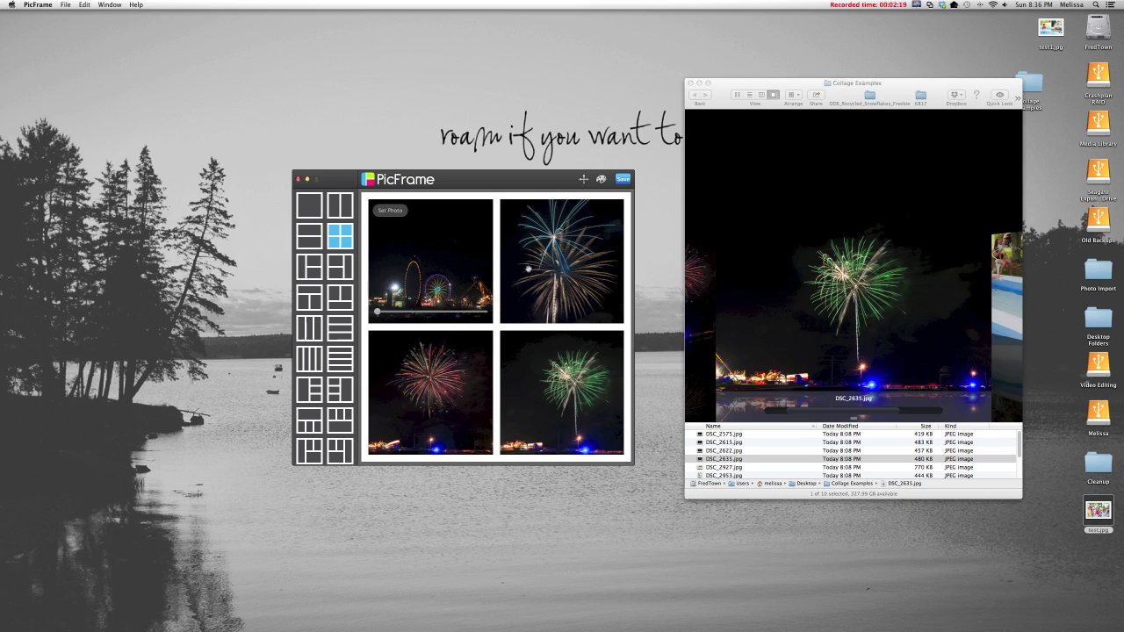
Step: Save the square collage at 3264x3264 resolution under the name test3
click(622, 179)
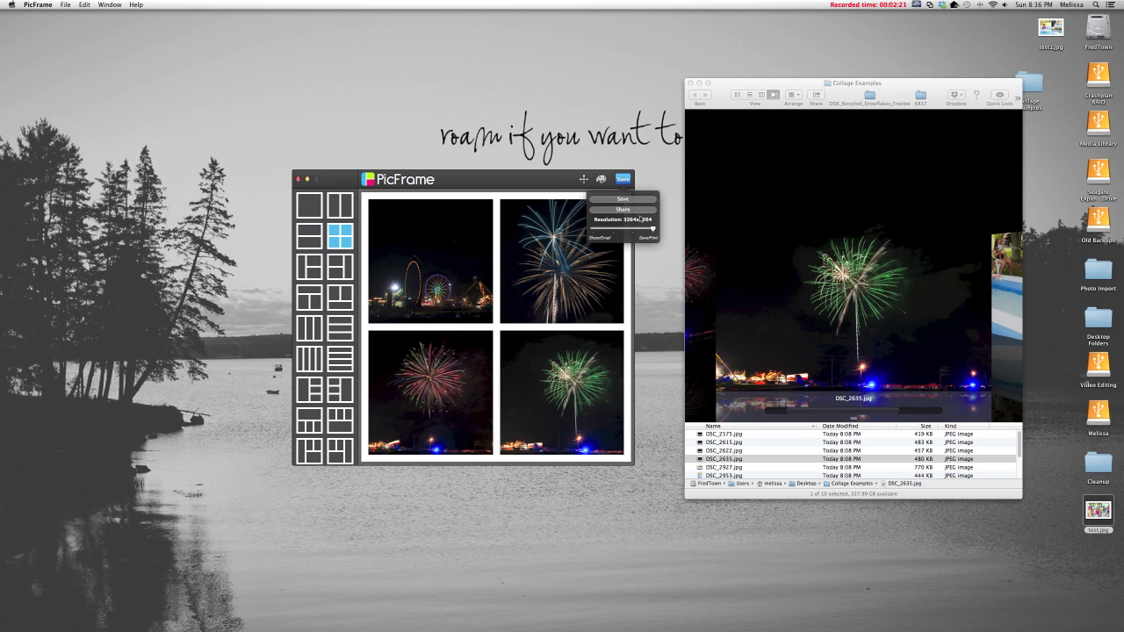
click(623, 199)
text(test2)
click(705, 322)
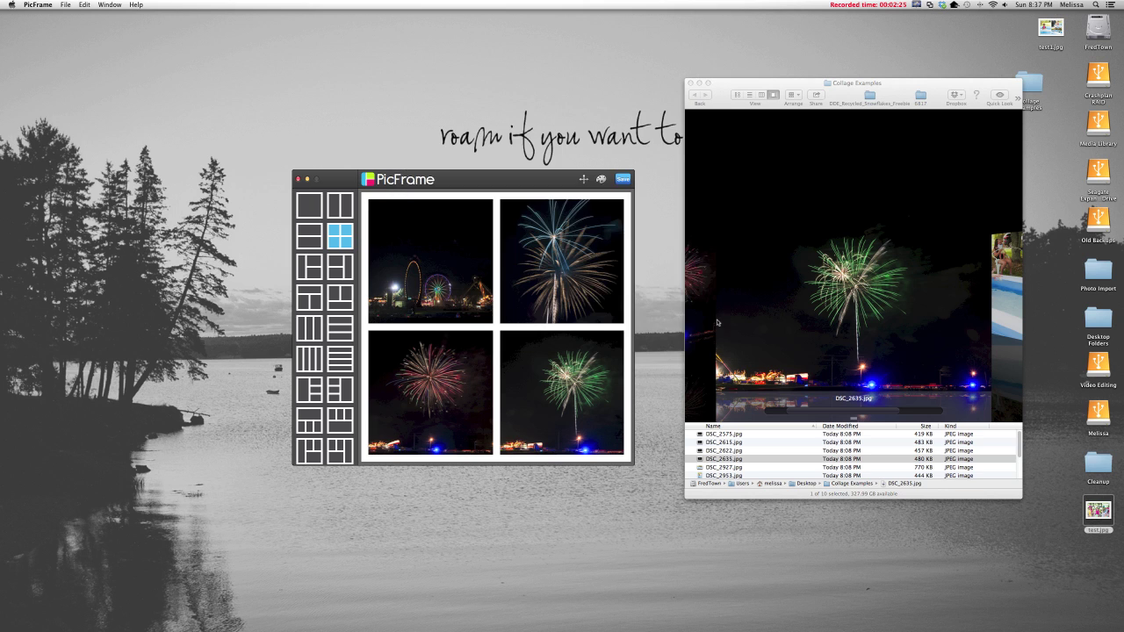
Step: Open the saved test3.jpg from the desktop in Photoshop
drag(731, 87, 488, 55)
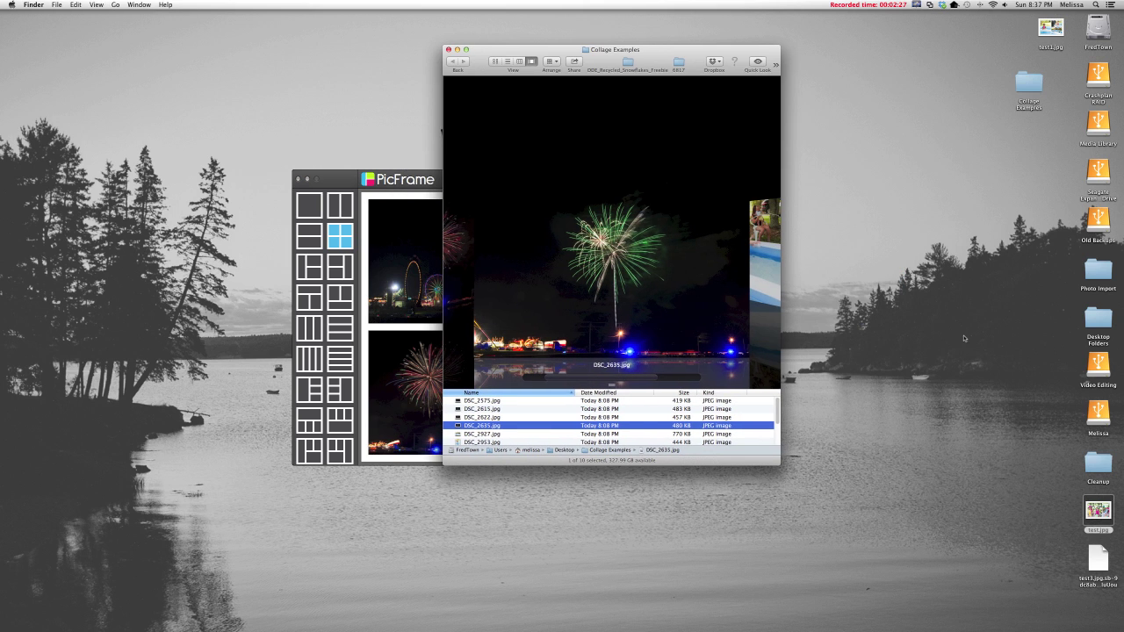
drag(1051, 33, 1002, 397)
drag(1051, 171, 936, 409)
drag(1098, 514, 1005, 440)
drag(937, 408, 421, 612)
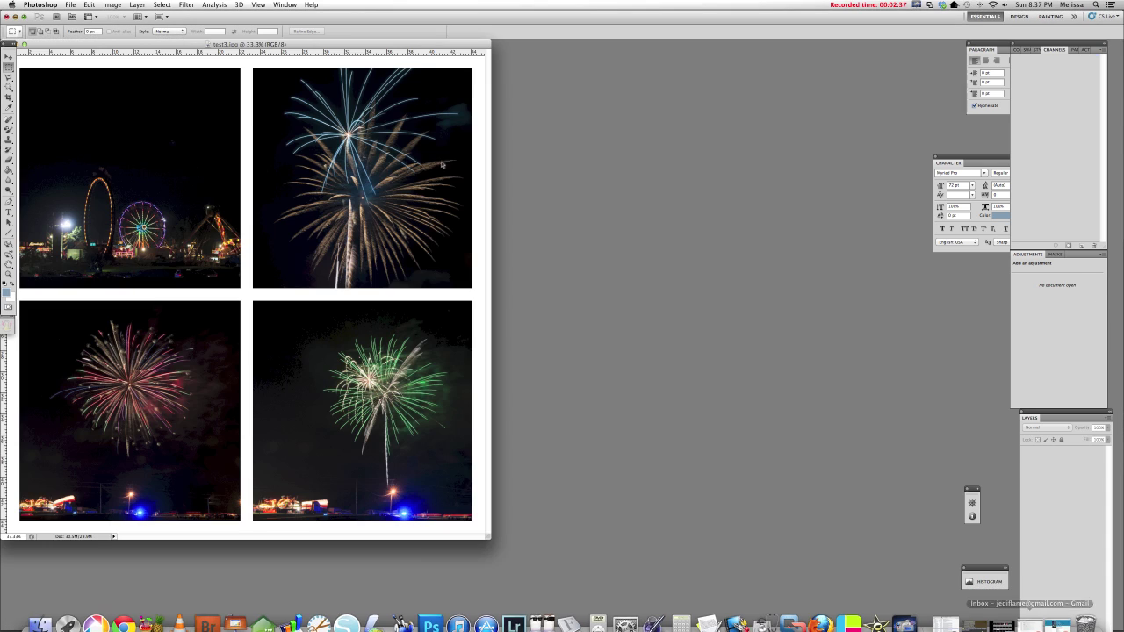
drag(175, 44, 316, 60)
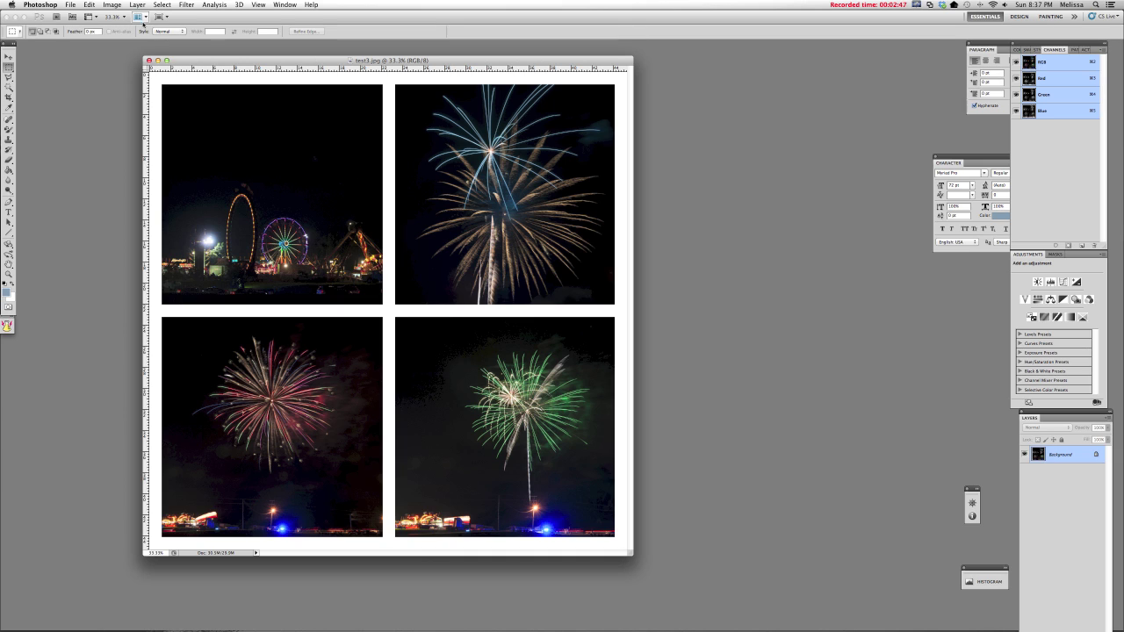
Step: Create a new blank document 6 inches wide by 4 inches high at 300 pixels/inch
click(71, 5)
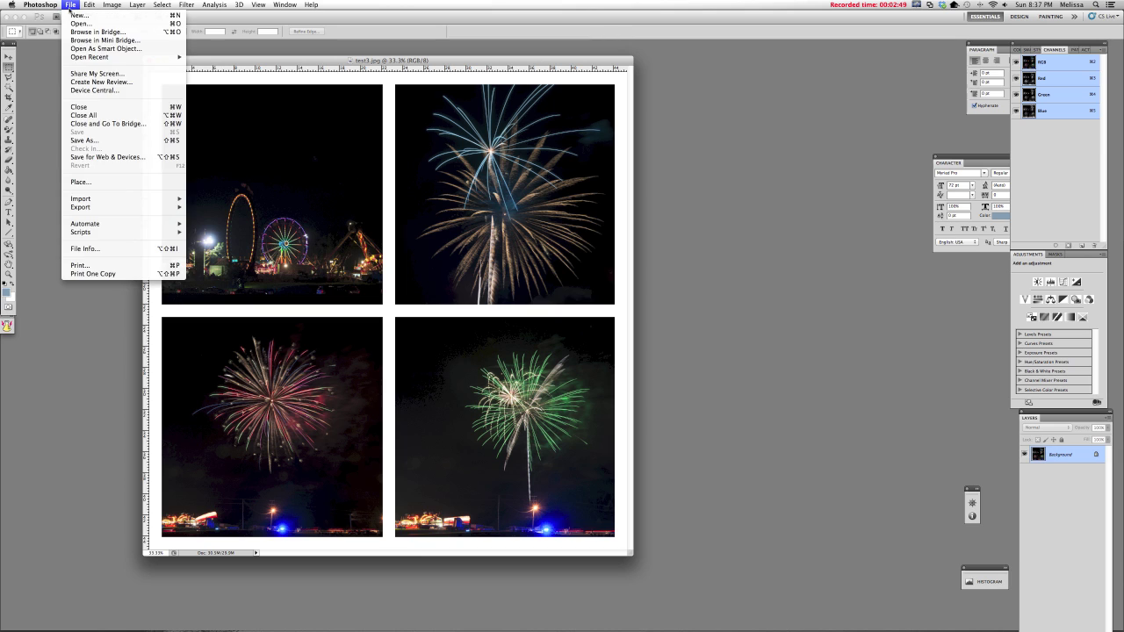
click(81, 15)
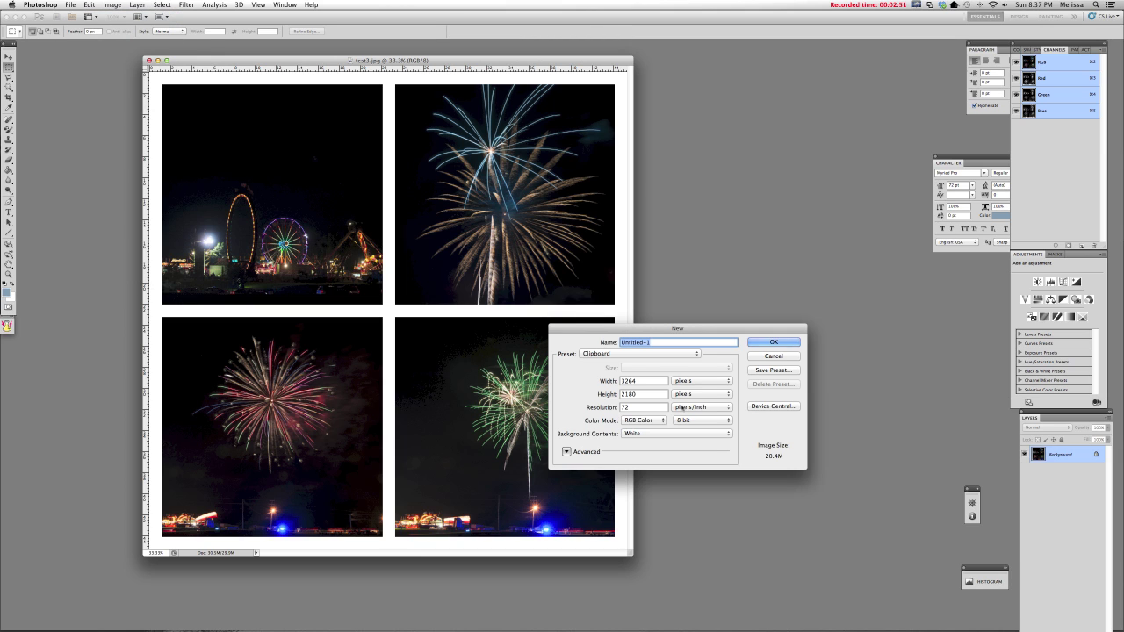
click(692, 383)
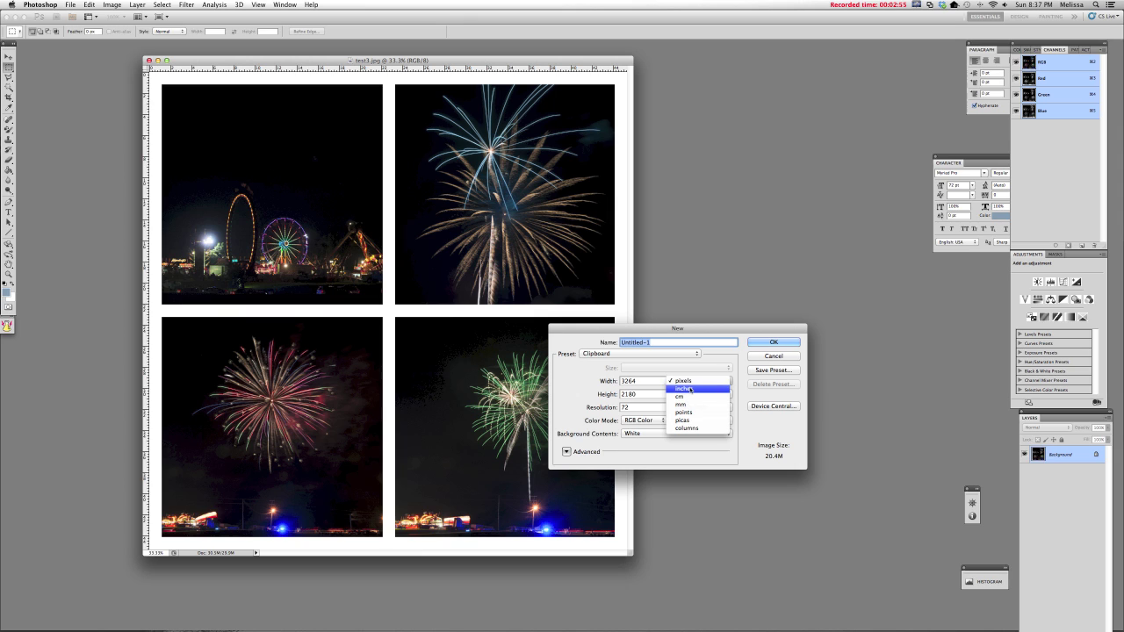
click(691, 389)
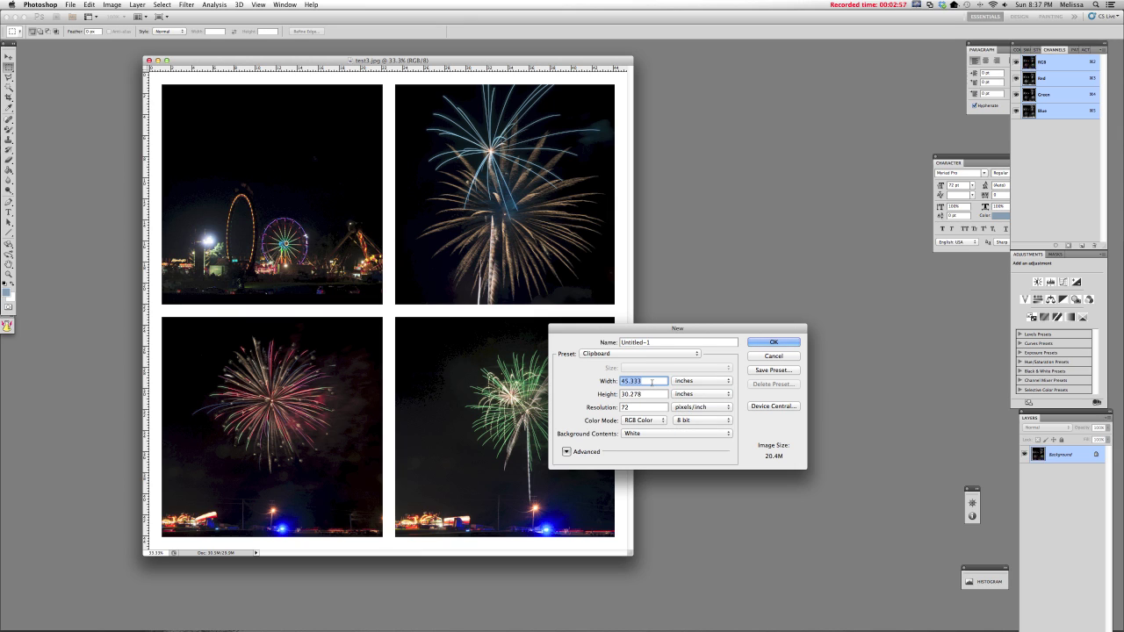
text(6)
key(Tab)
text(4)
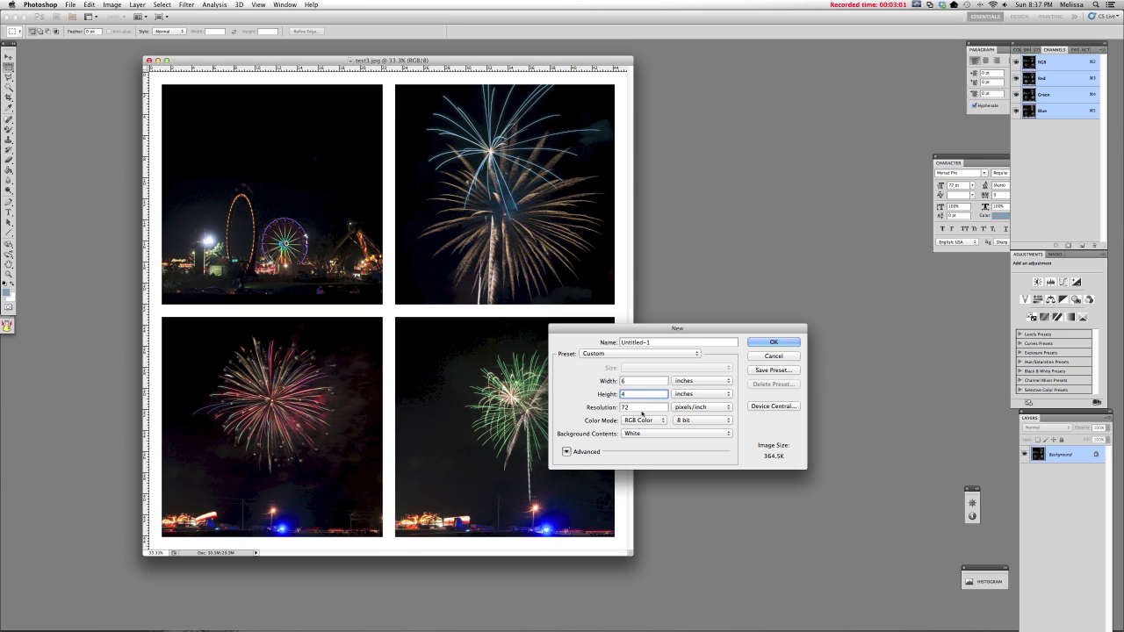
key(Tab)
text(300)
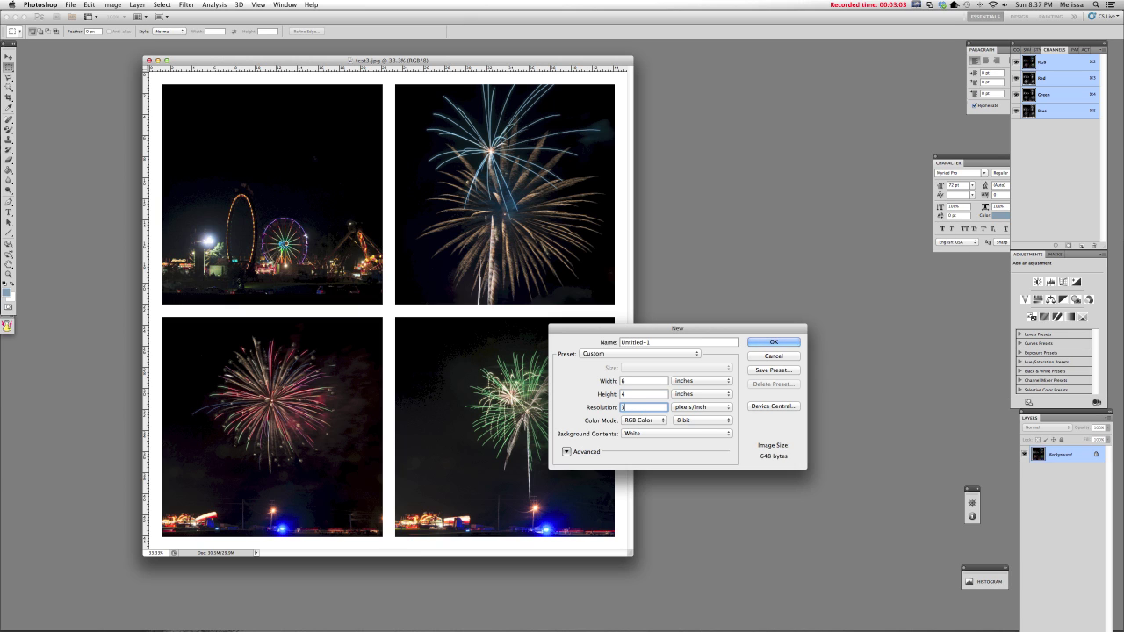
click(764, 343)
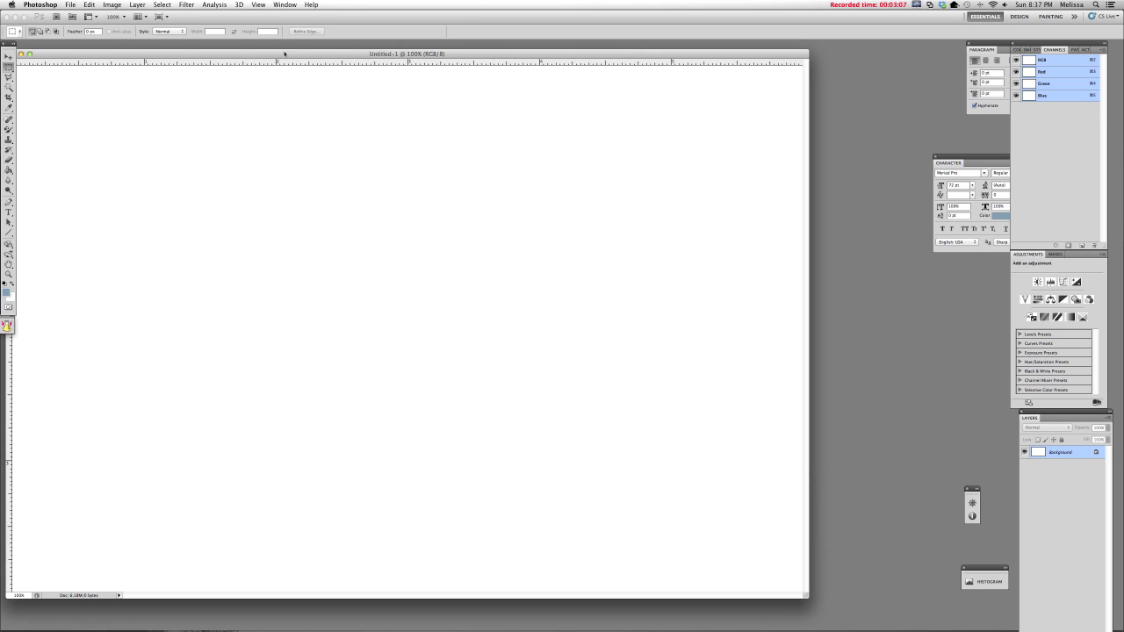
drag(277, 54, 336, 92)
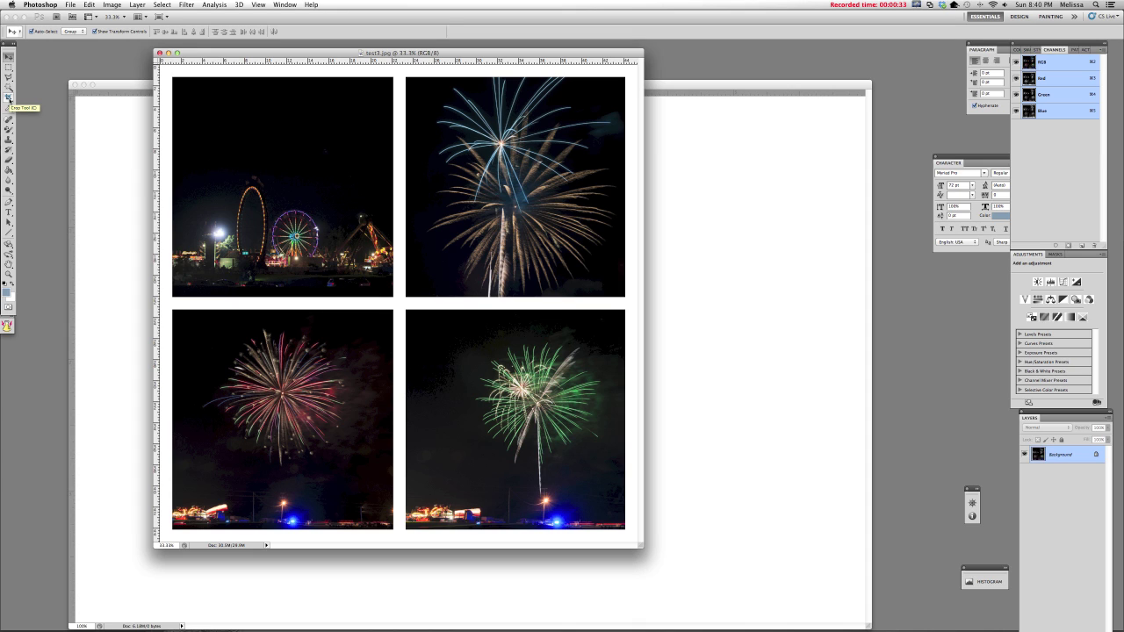
Step: Crop the whole test3.jpg image to 3 × 3 inches at 300 pixels/inch with the Crop tool
click(8, 98)
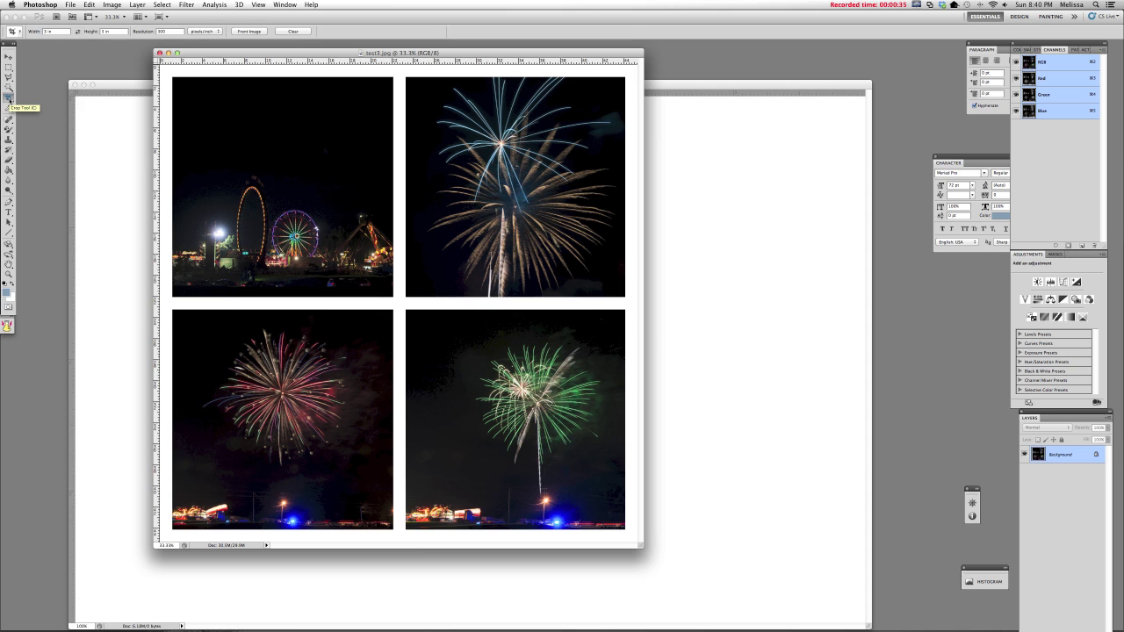
click(60, 32)
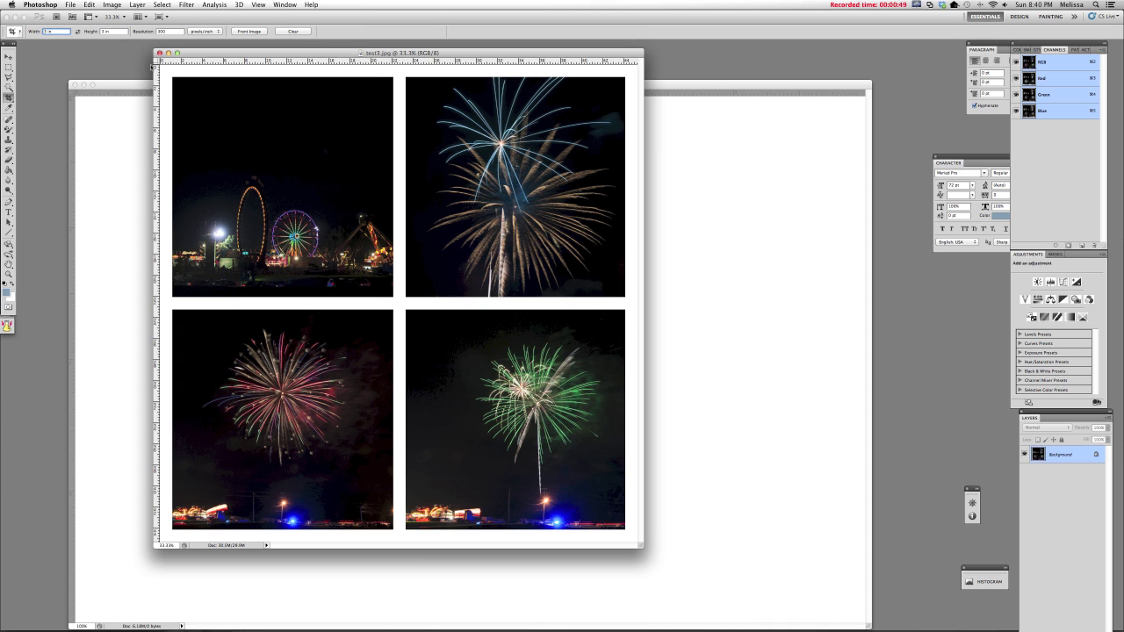
key(Return)
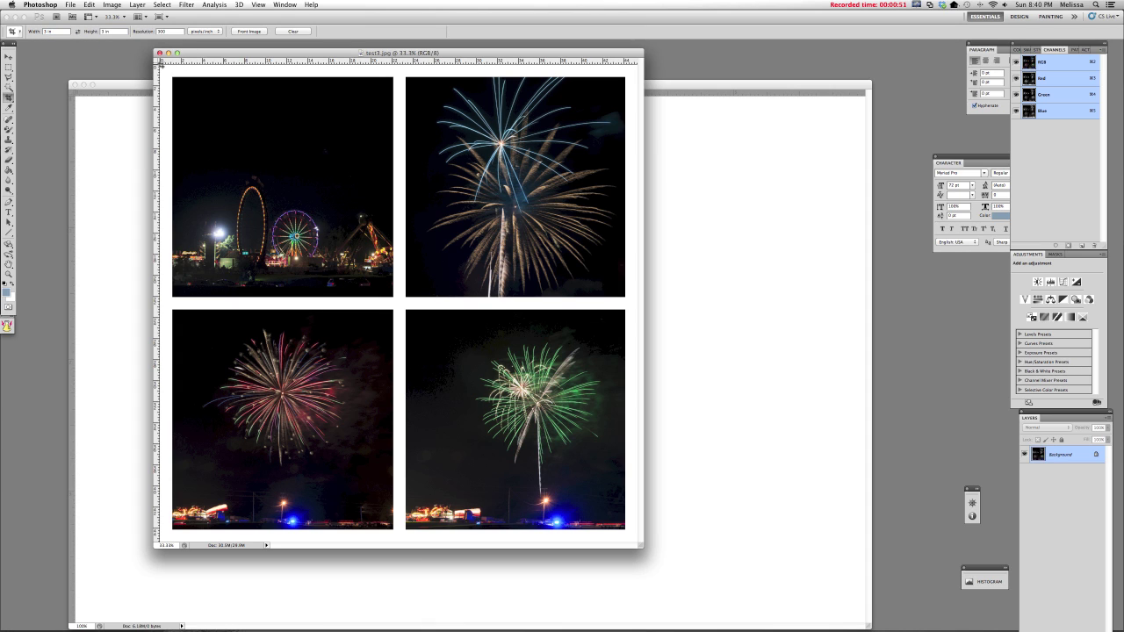
click(161, 66)
drag(161, 66, 635, 606)
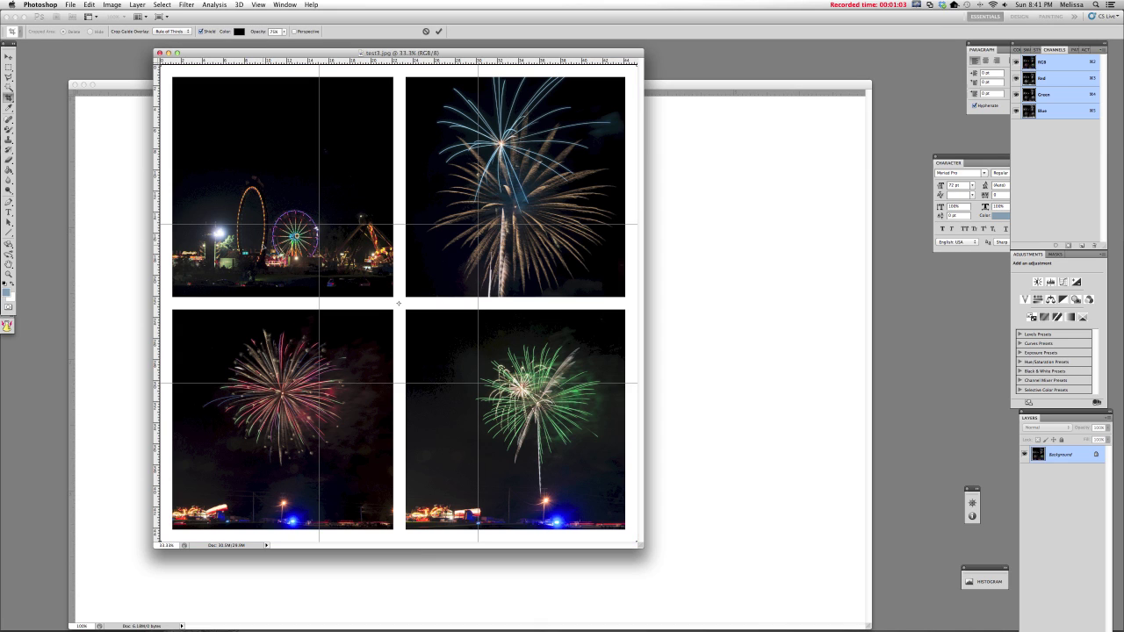
key(Return)
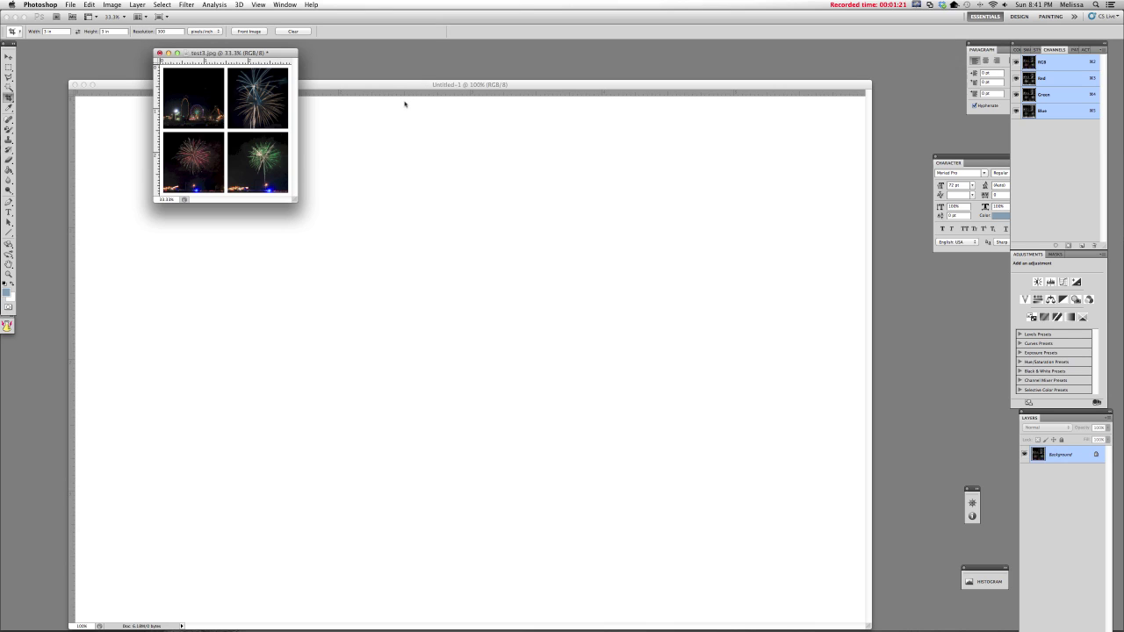
drag(282, 58, 232, 56)
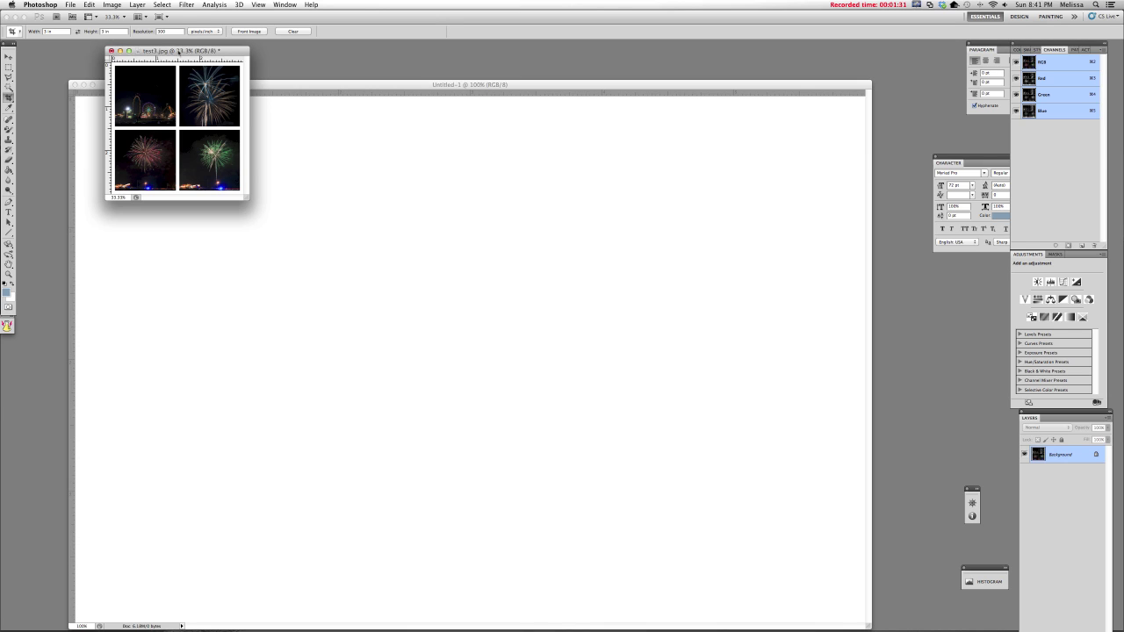
Step: Copy the entire cropped collage and paste it into the blank 6 × 4 inch document
click(89, 4)
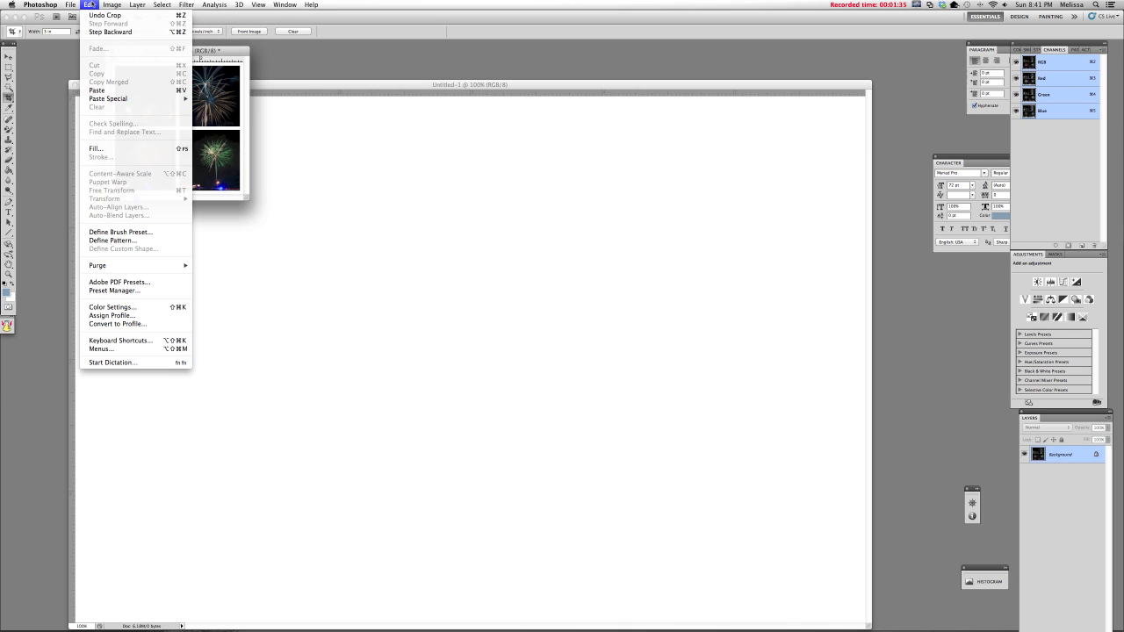
click(252, 62)
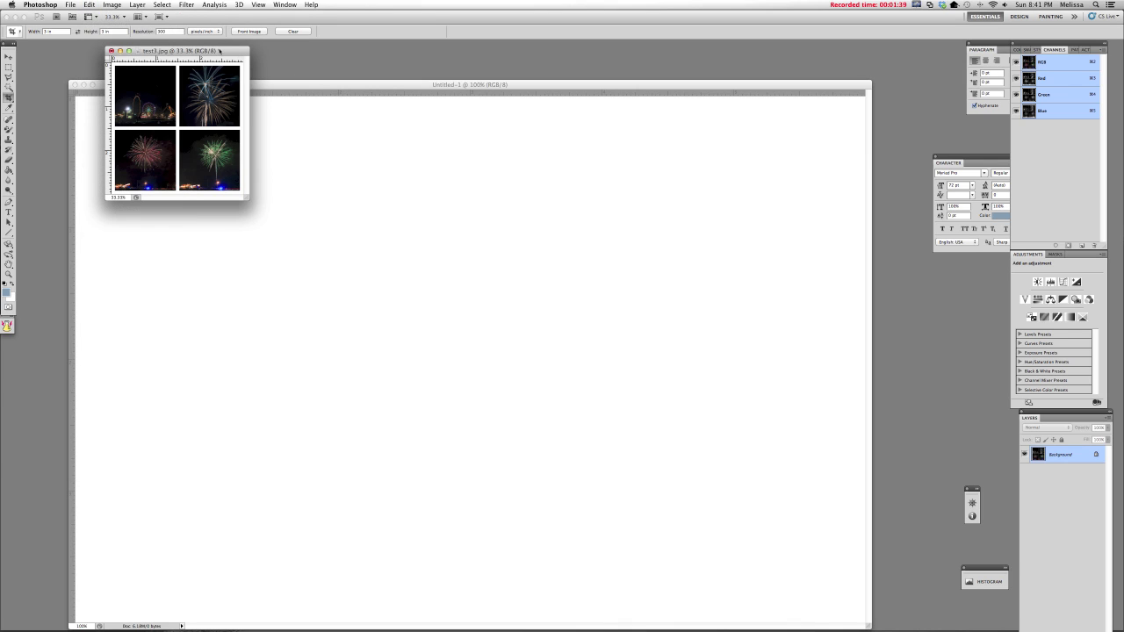
key(super+a)
click(89, 5)
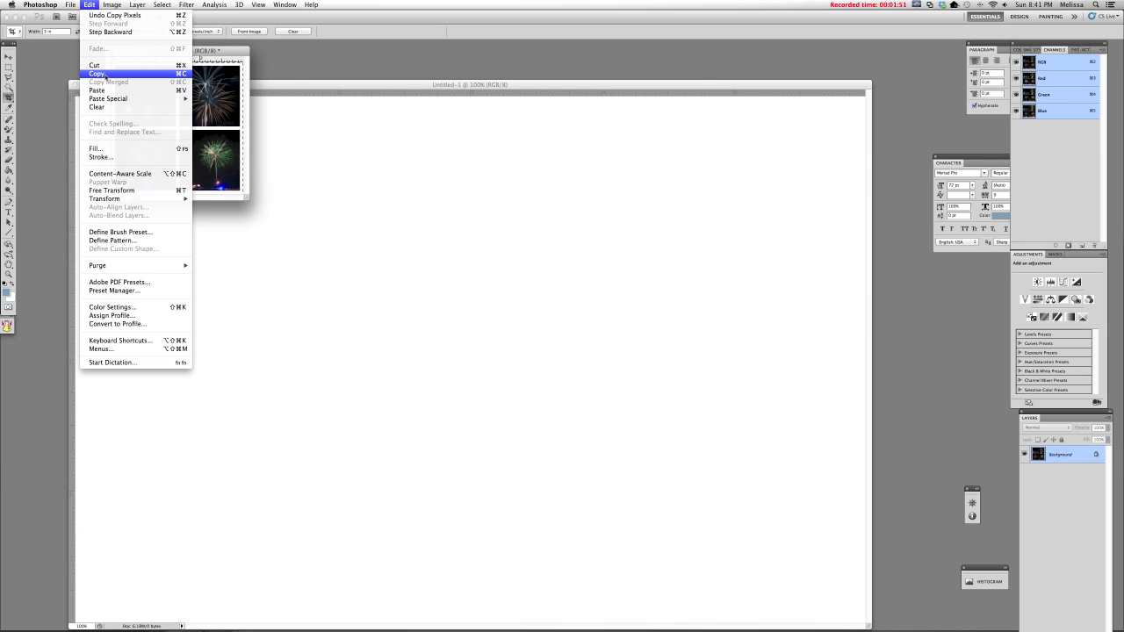
click(104, 76)
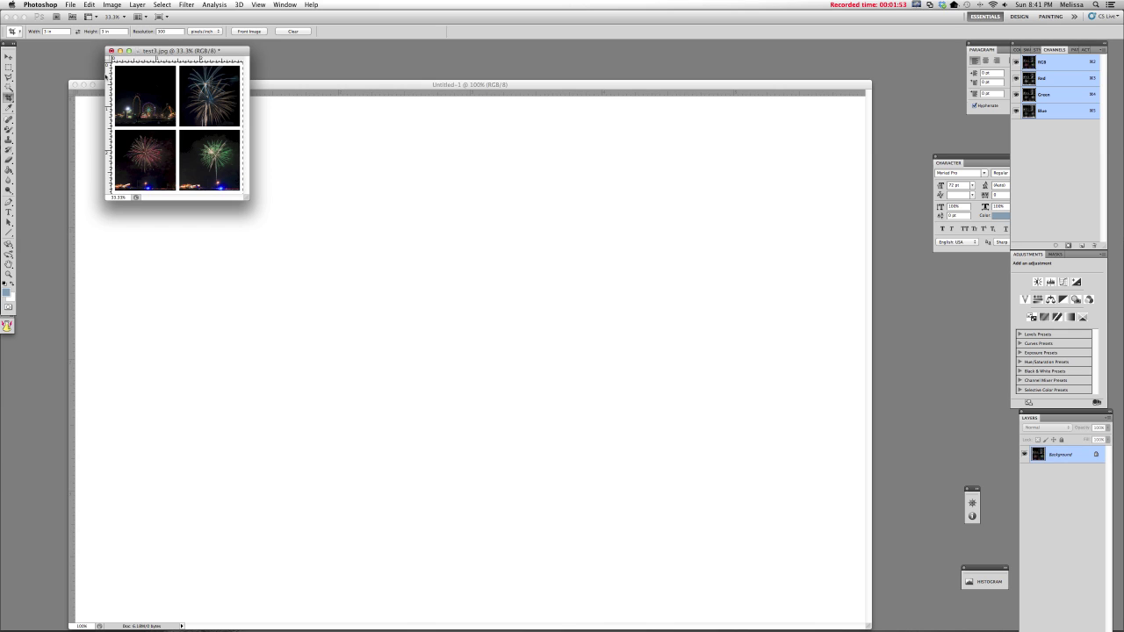
click(272, 81)
drag(273, 79, 272, 60)
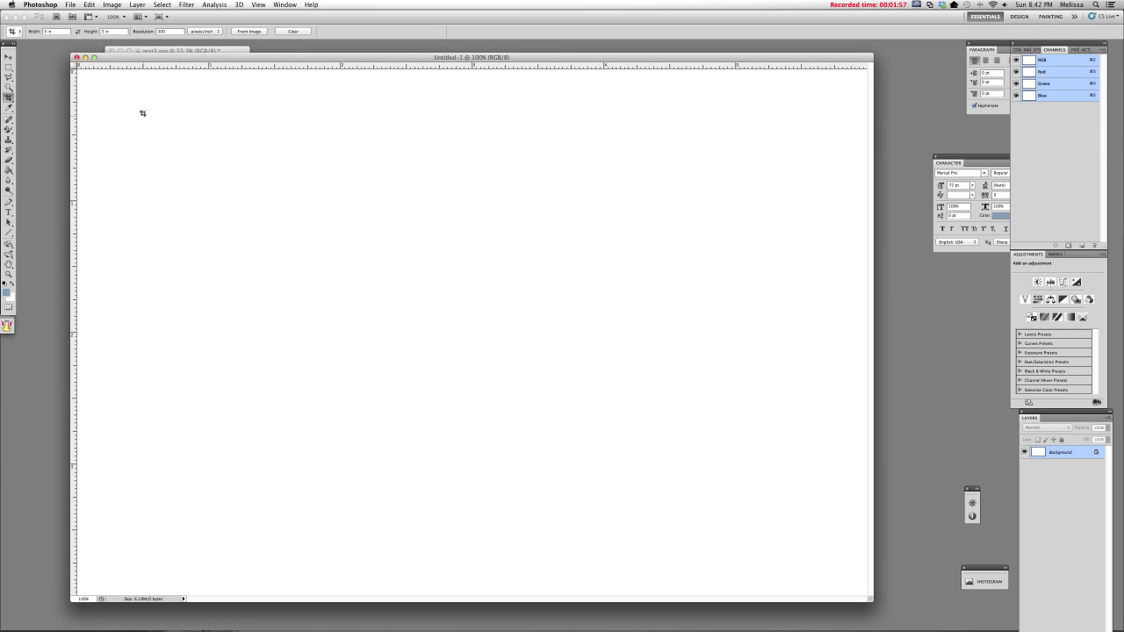
click(89, 4)
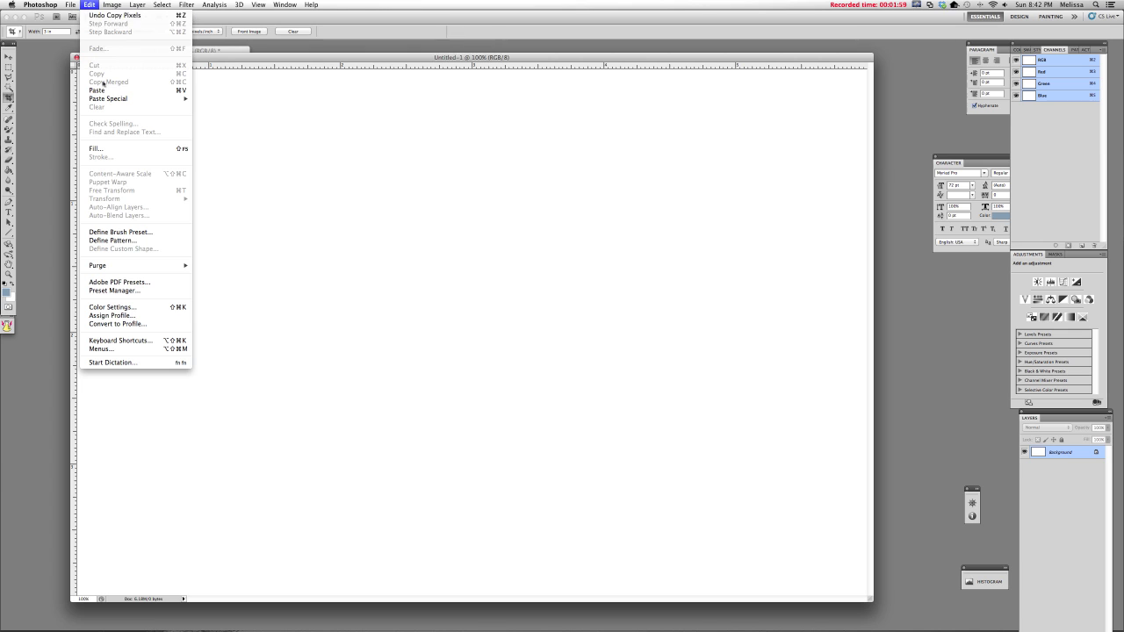
click(98, 91)
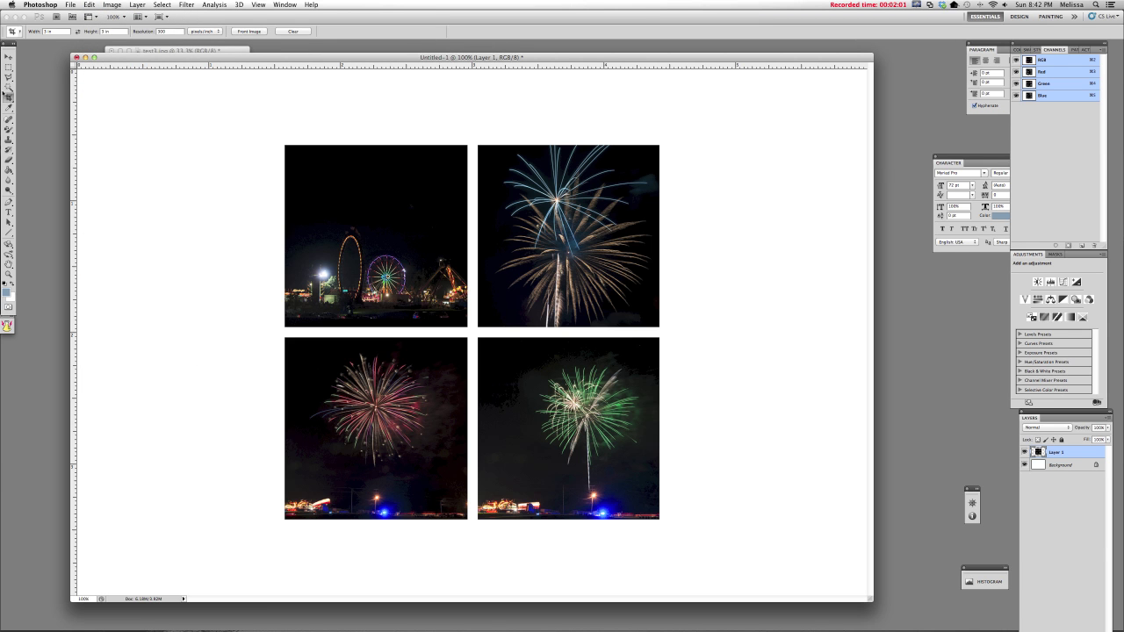
Step: Move the pasted collage over to the left part of the canvas with the Move tool and deselect it
click(8, 56)
drag(352, 263, 323, 248)
drag(506, 264, 373, 274)
click(196, 70)
click(69, 5)
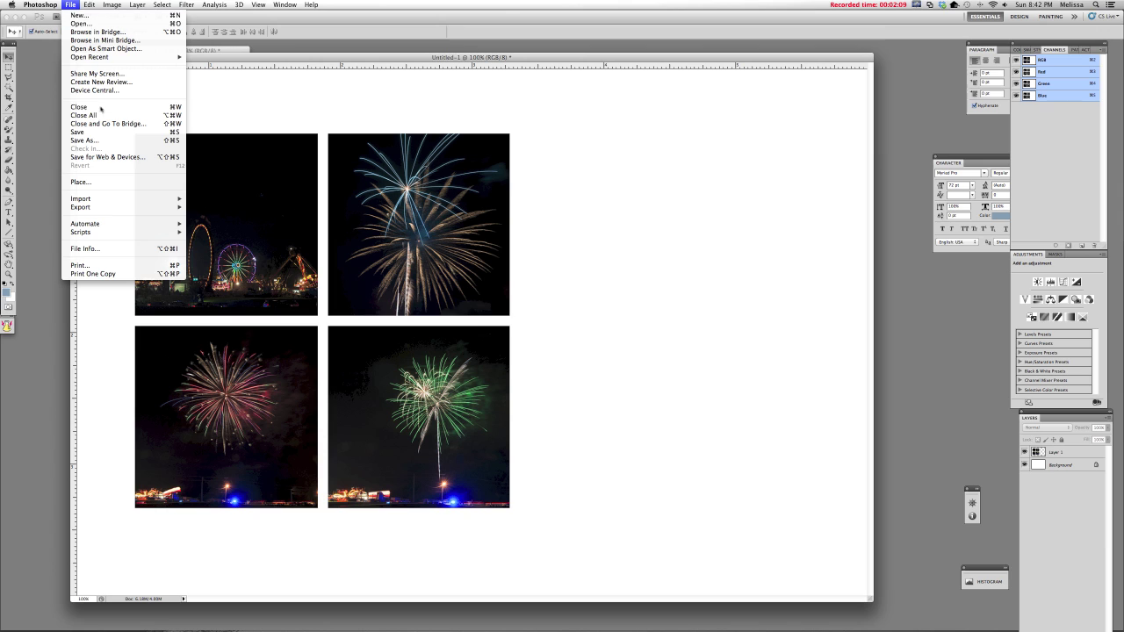
click(132, 136)
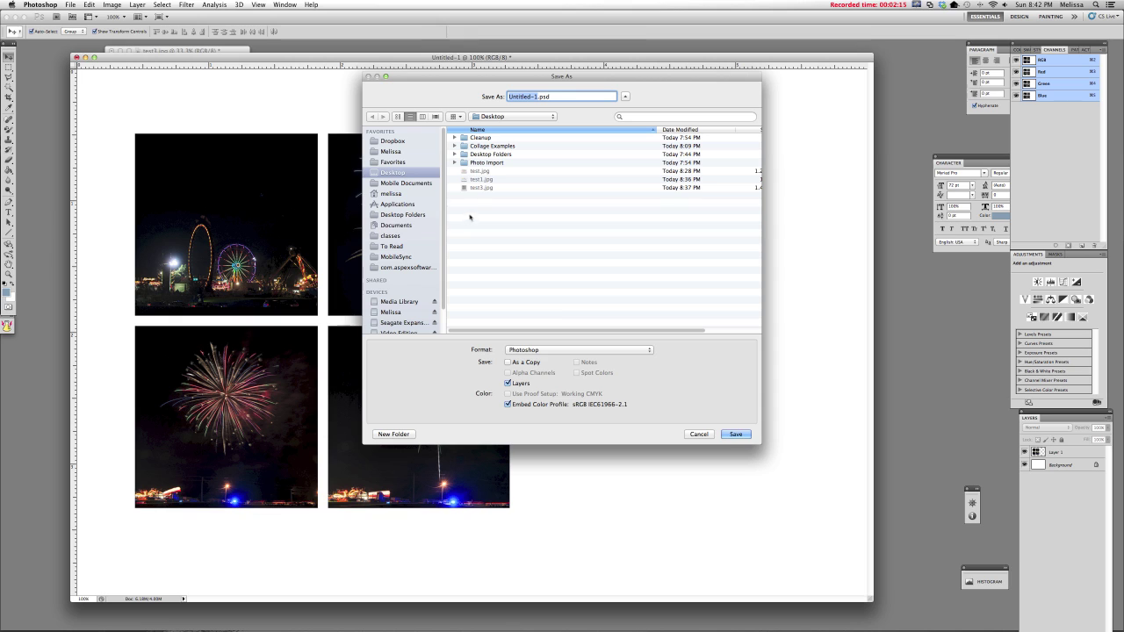
click(698, 435)
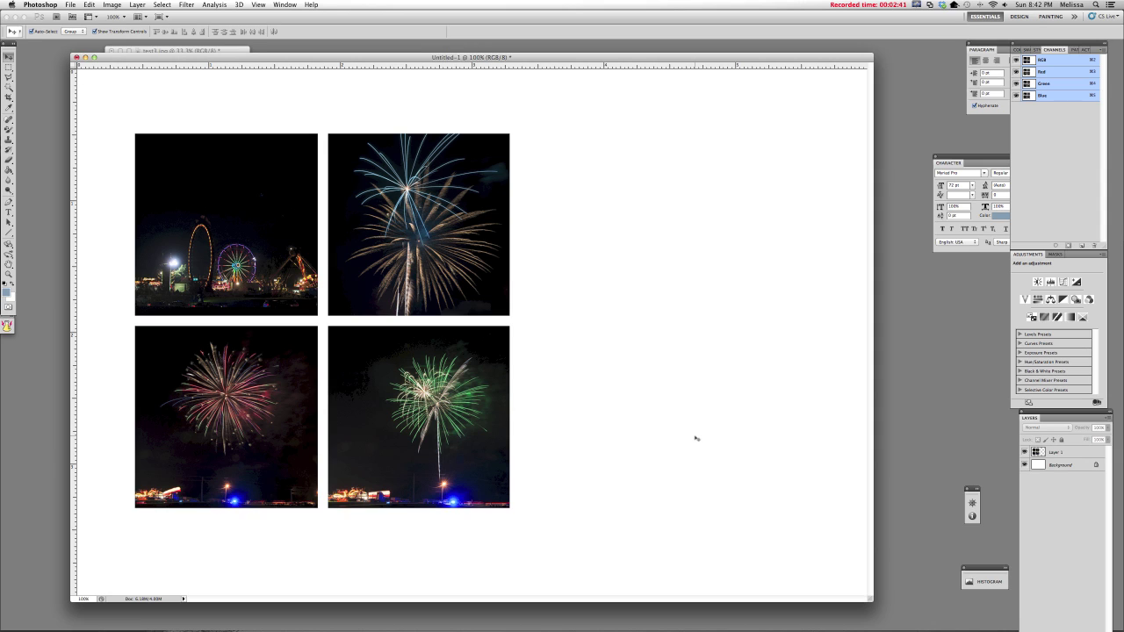
Step: Step back in test3.jpg's history to undo the selection and the crop
click(180, 51)
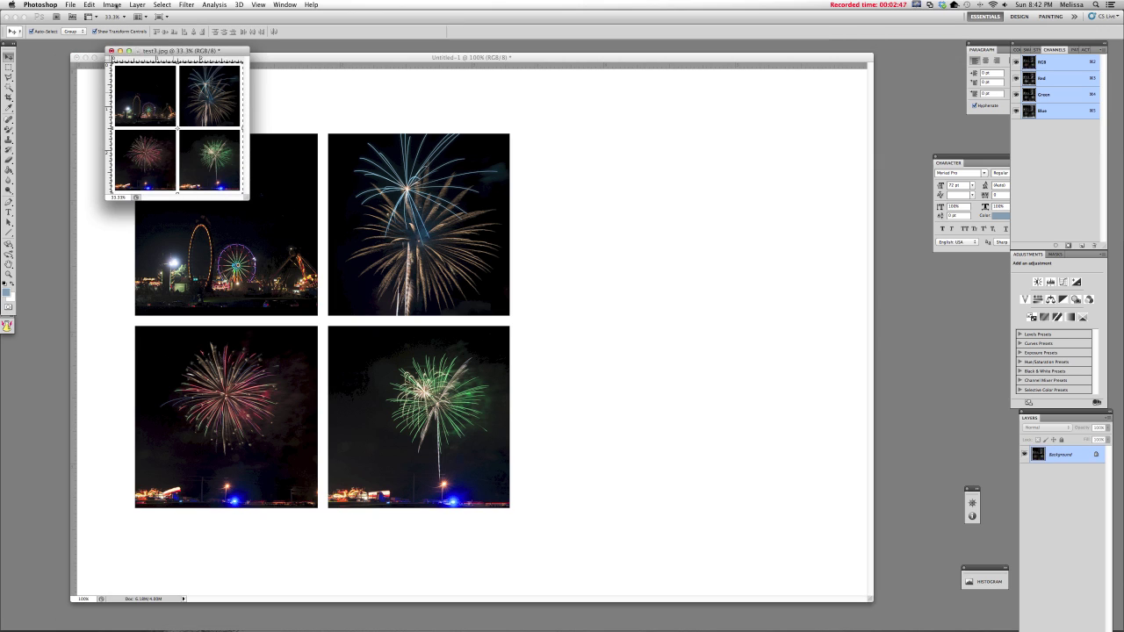
click(89, 5)
click(105, 31)
click(94, 4)
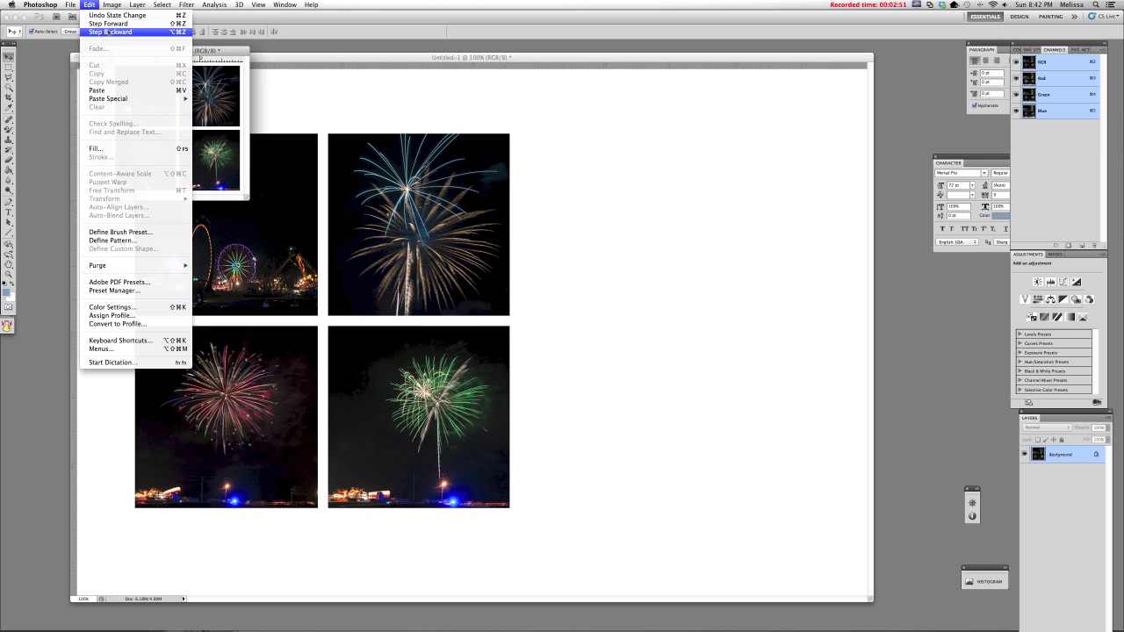
click(106, 32)
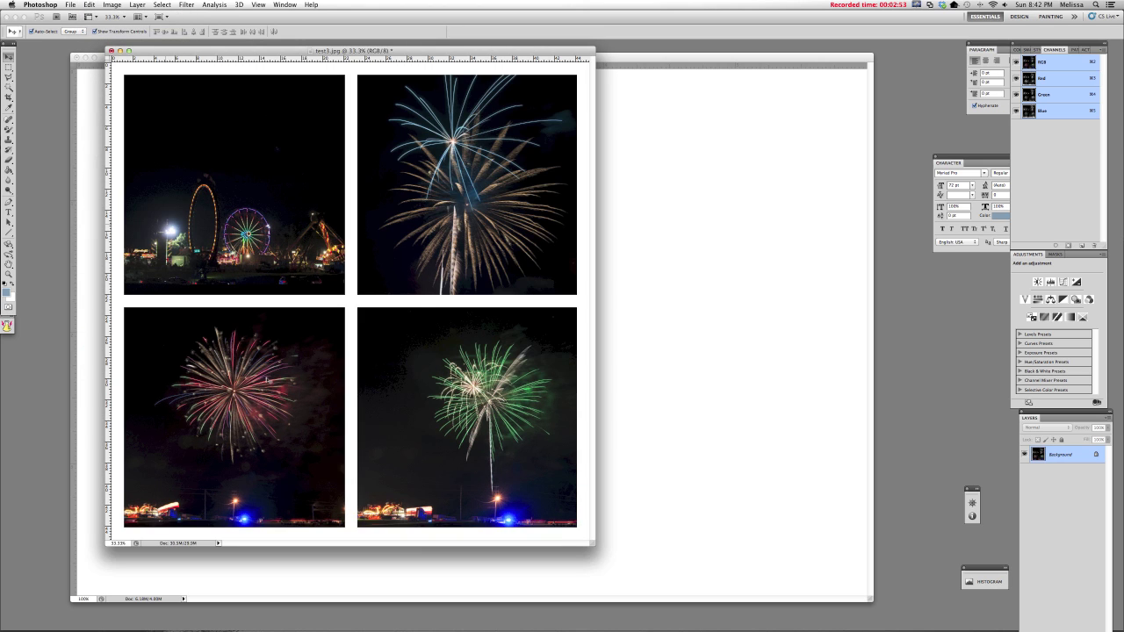
Step: Resize test3.jpg to 3 × 3 inches at 300 pixels/inch through its image size settings
click(113, 6)
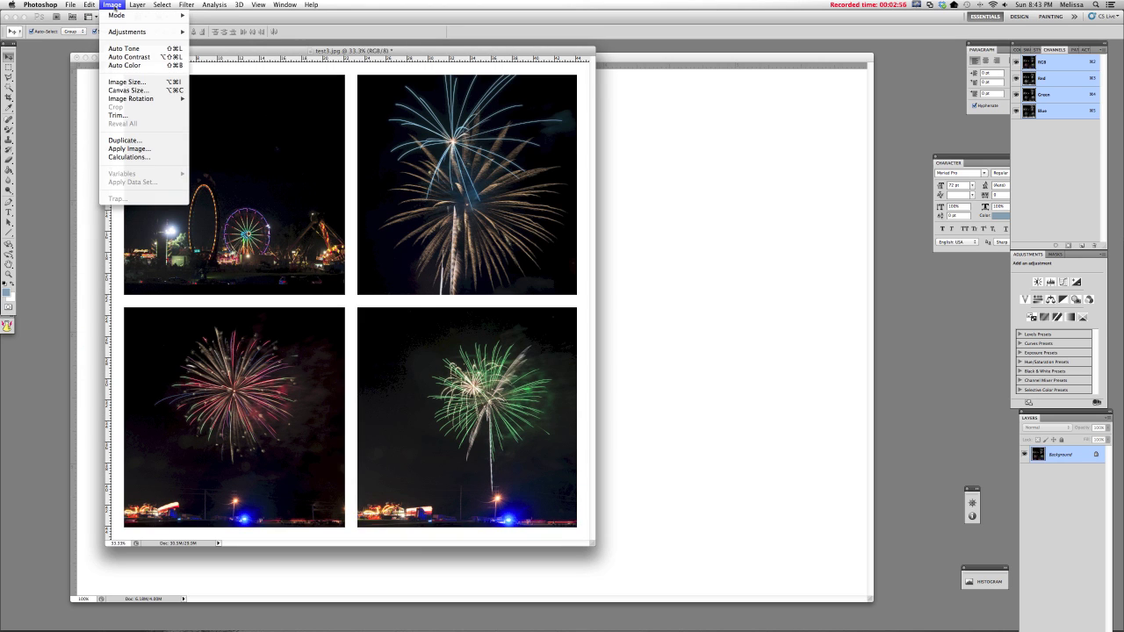
click(127, 82)
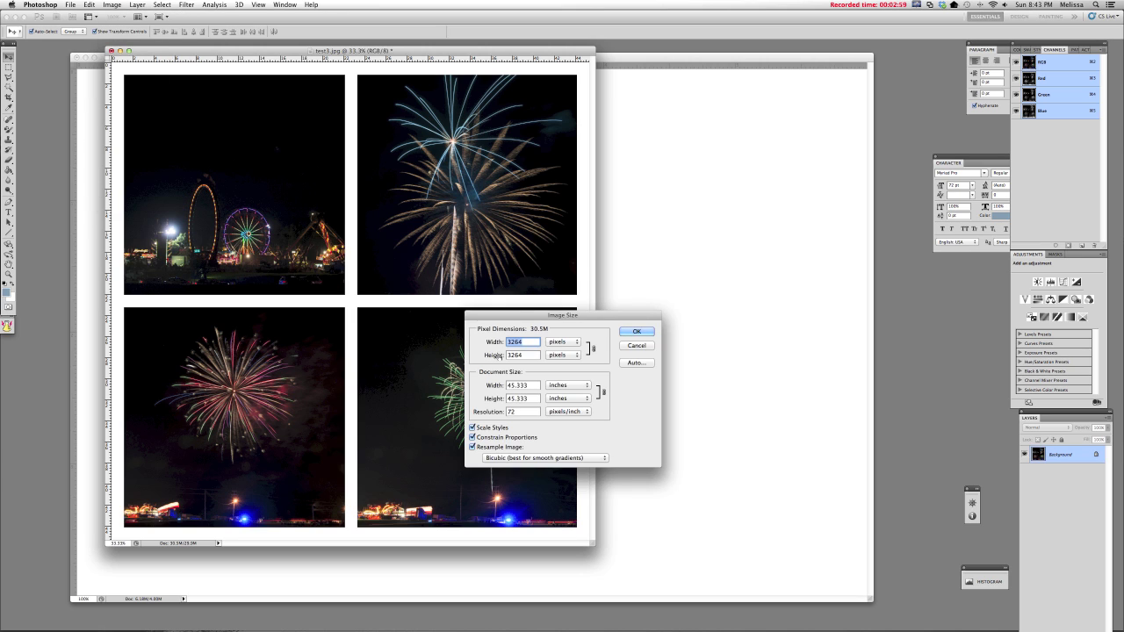
double_click(527, 413)
text(300)
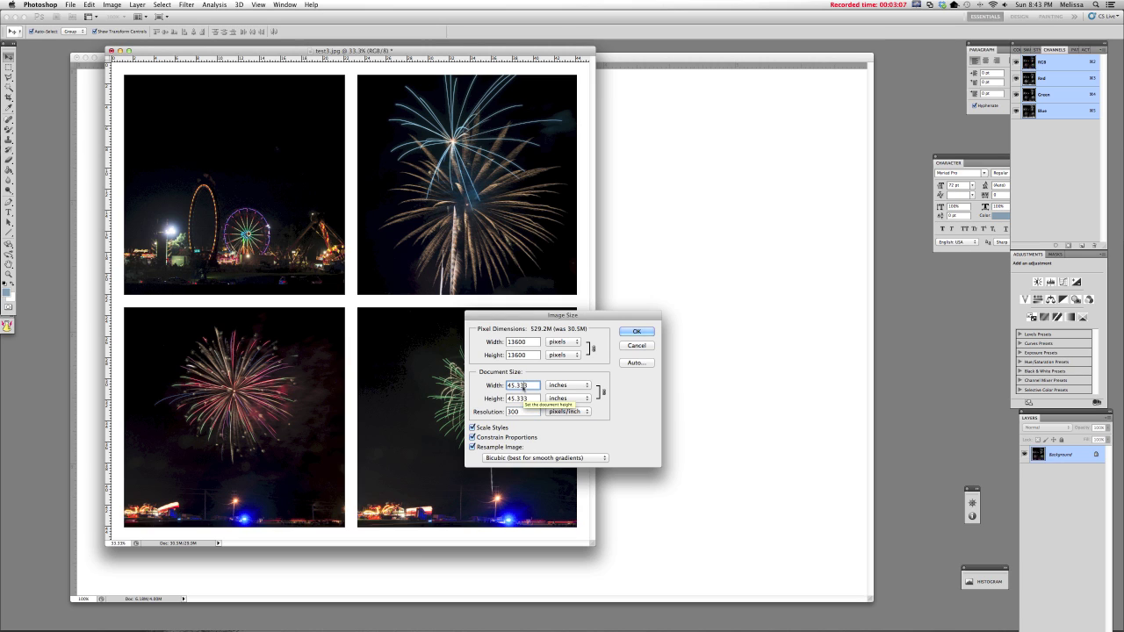
double_click(520, 386)
text(3)
key(Tab)
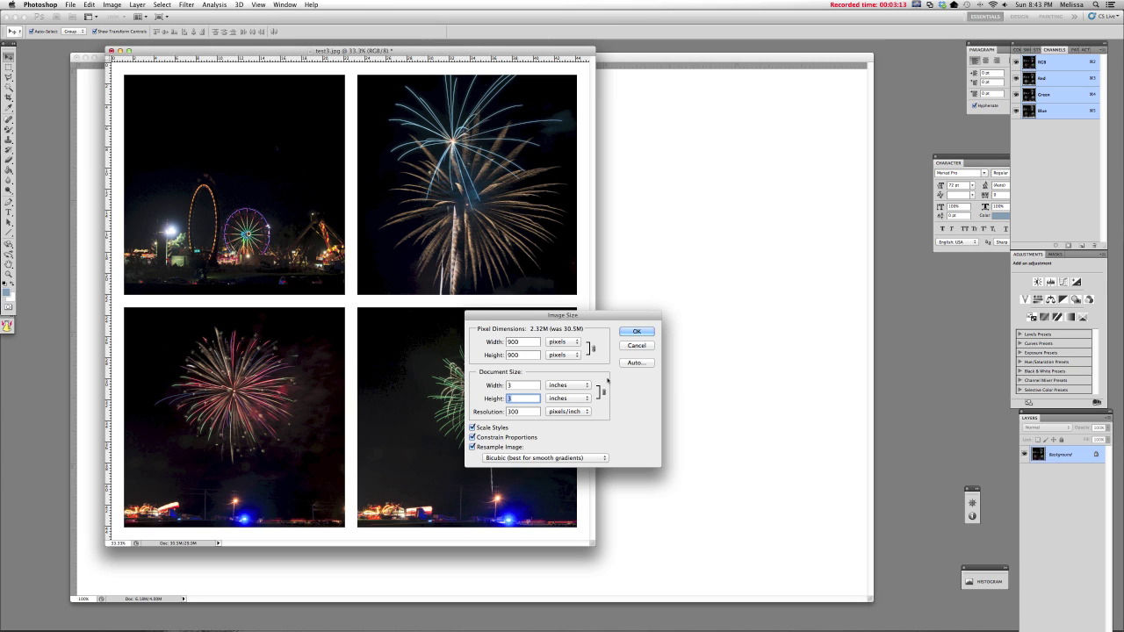
click(520, 398)
click(628, 332)
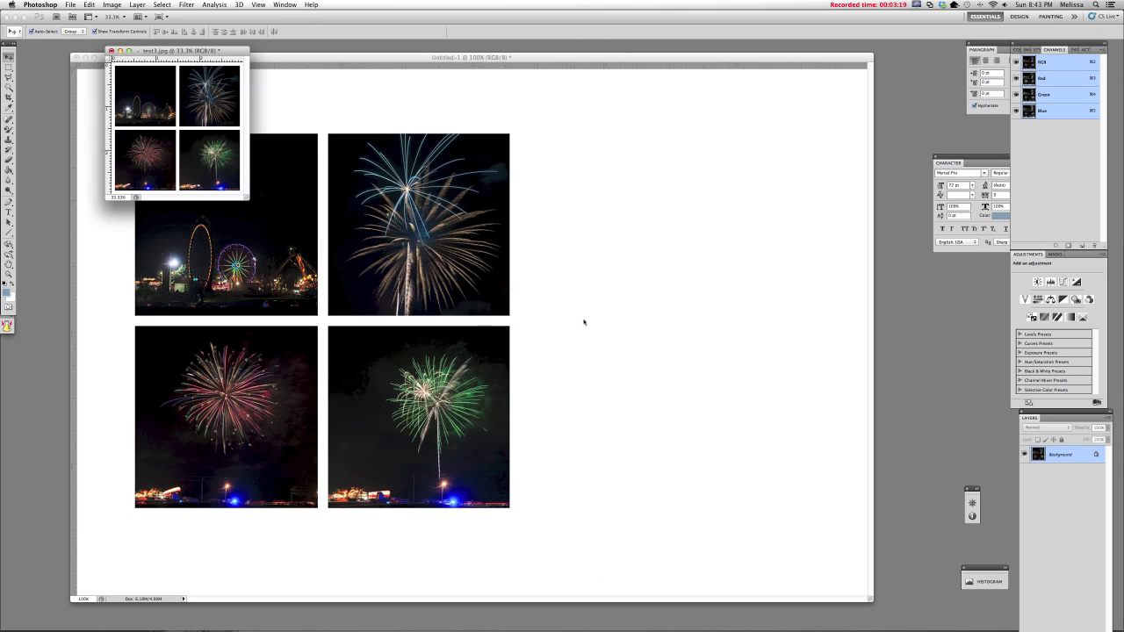